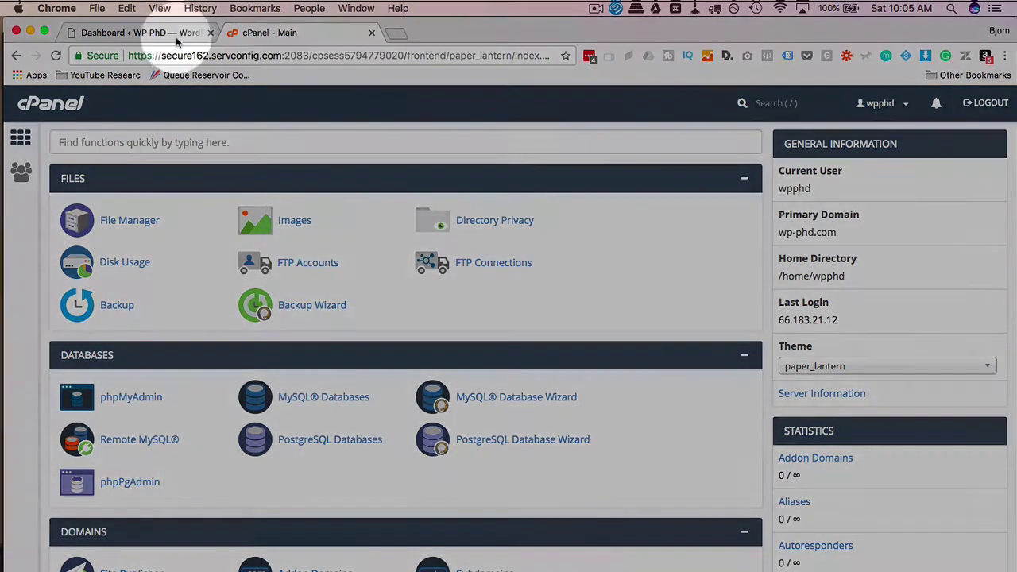
Open 'Let's Paginate A Post' for editing from the WordPress posts list.
{"action": "left_click", "coordinate": [143, 32]}
{"action": "mouse_move", "coordinate": [48, 217]}
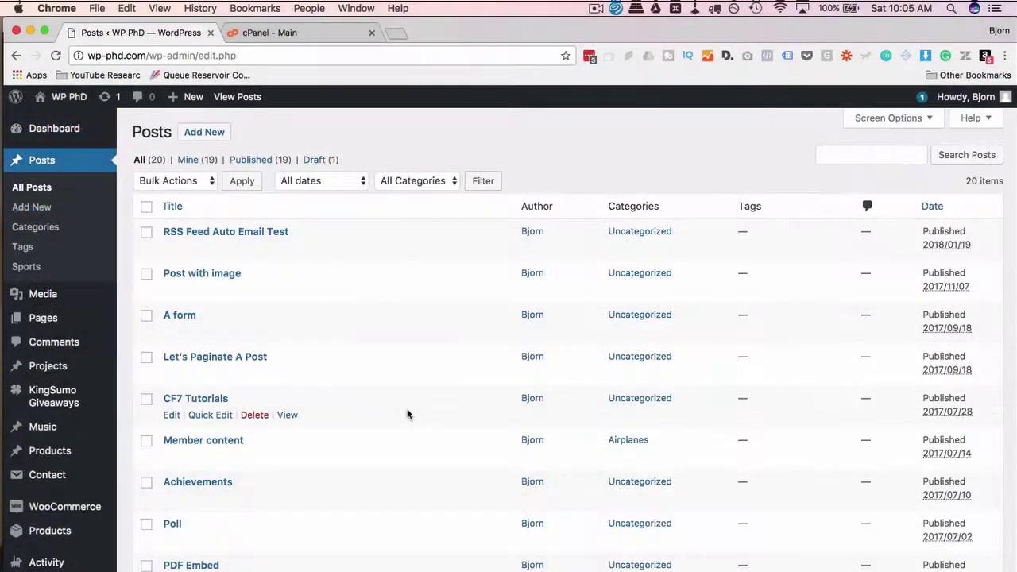
{"action": "left_click", "coordinate": [172, 375]}
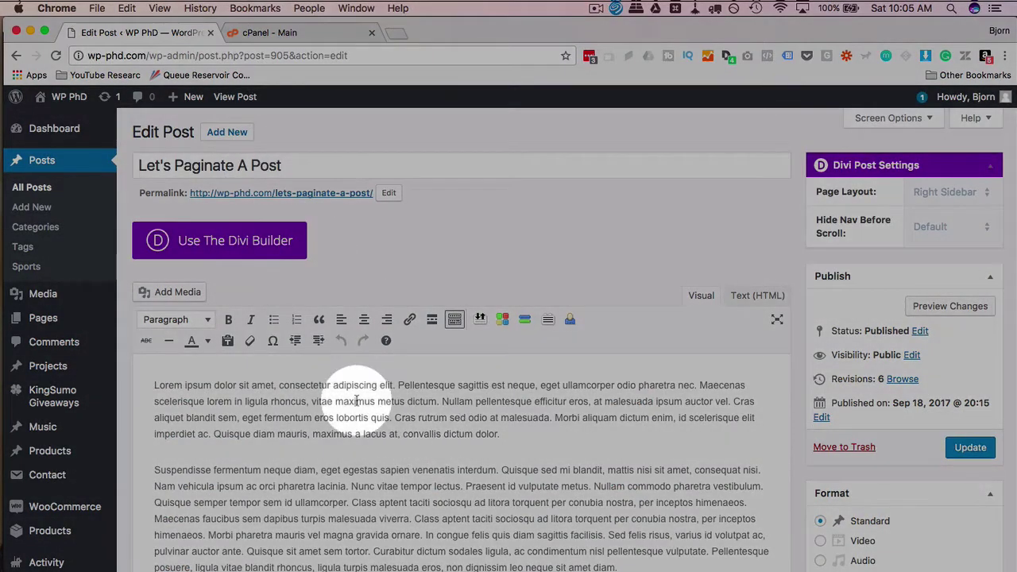
Scroll down the post editor to review the post body and its Custom Fields.
{"action": "left_click_drag", "start_coordinate": [356, 401], "coordinate": [511, 515]}
{"action": "left_click", "coordinate": [511, 515]}
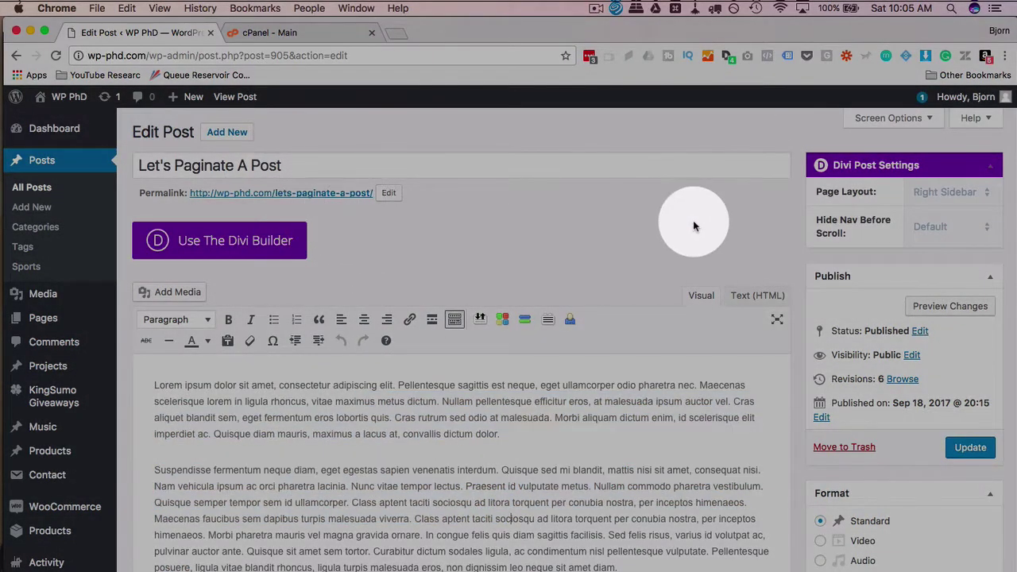
{"action": "scroll", "coordinate": [776, 244], "scroll_direction": "down", "scroll_amount": 2}
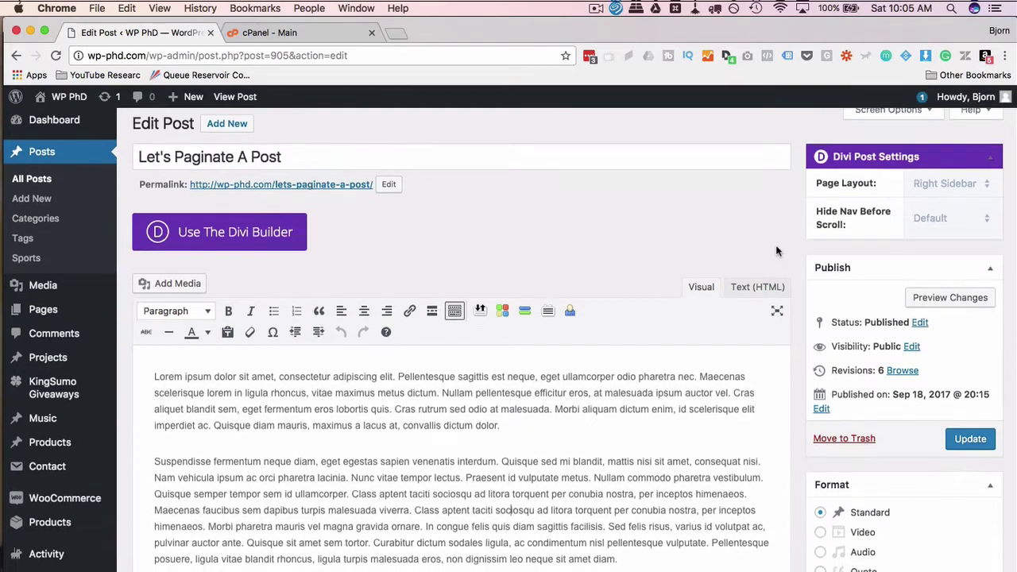
{"action": "scroll", "coordinate": [776, 245], "scroll_direction": "down", "scroll_amount": 1}
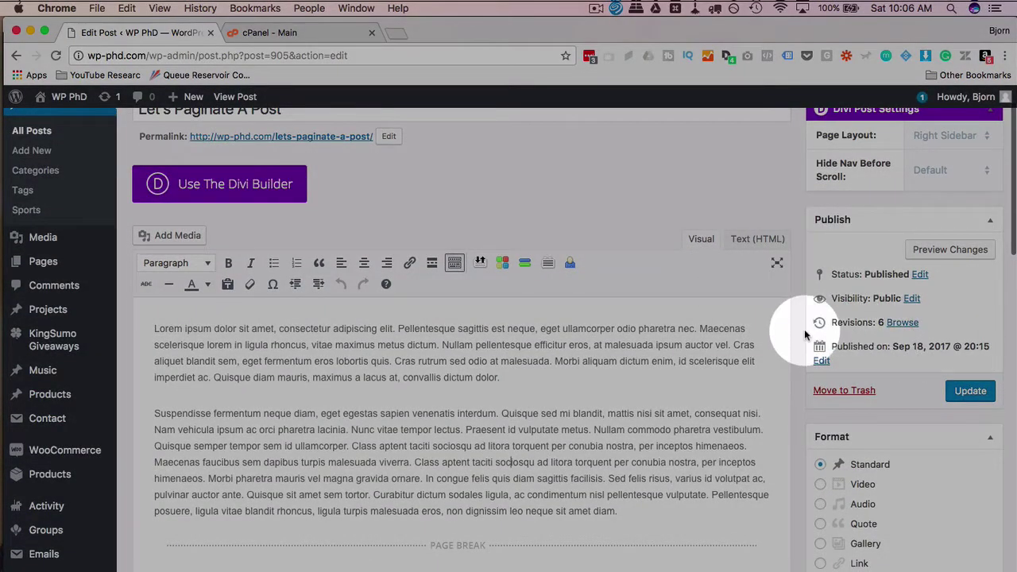
{"action": "scroll", "coordinate": [804, 331], "scroll_direction": "down", "scroll_amount": 7}
{"action": "scroll", "coordinate": [805, 332], "scroll_direction": "down", "scroll_amount": 20}
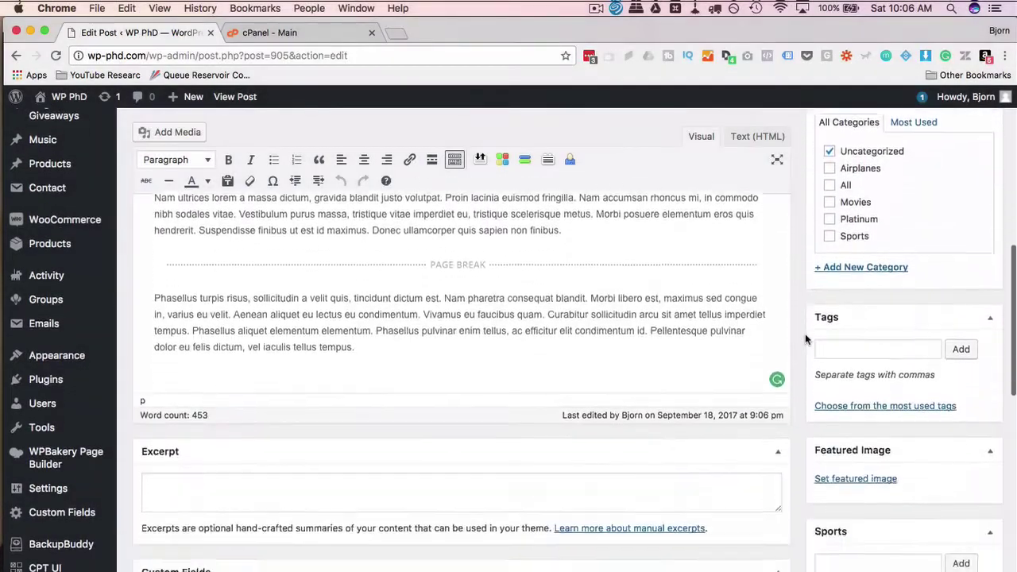
{"action": "scroll", "coordinate": [806, 339], "scroll_direction": "down", "scroll_amount": 20}
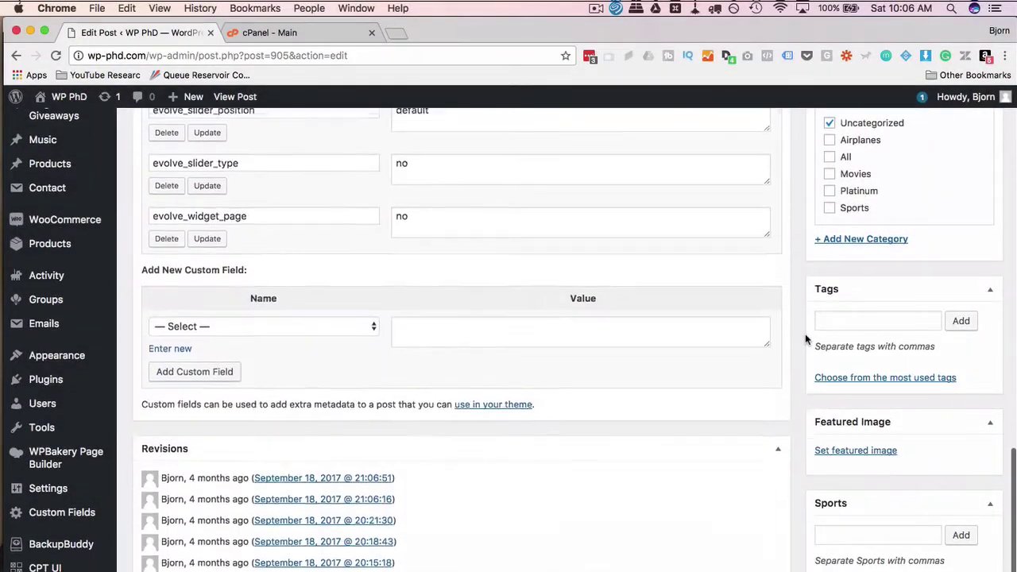
{"action": "scroll", "coordinate": [806, 337], "scroll_direction": "up", "scroll_amount": 20}
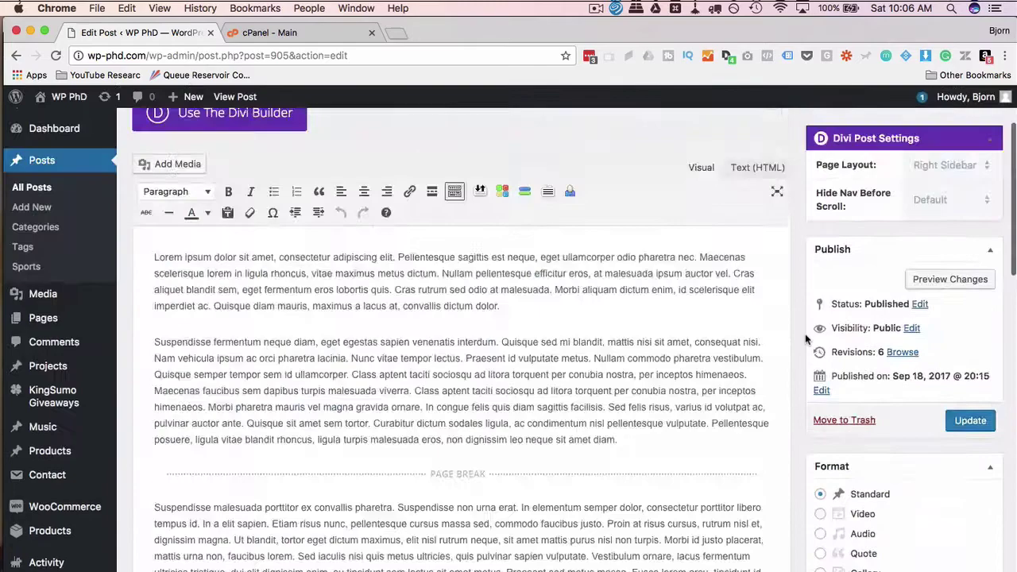
Enable the Author box in Screen Options and scroll down to check it appears.
{"action": "left_click", "coordinate": [895, 190]}
{"action": "left_click", "coordinate": [890, 122]}
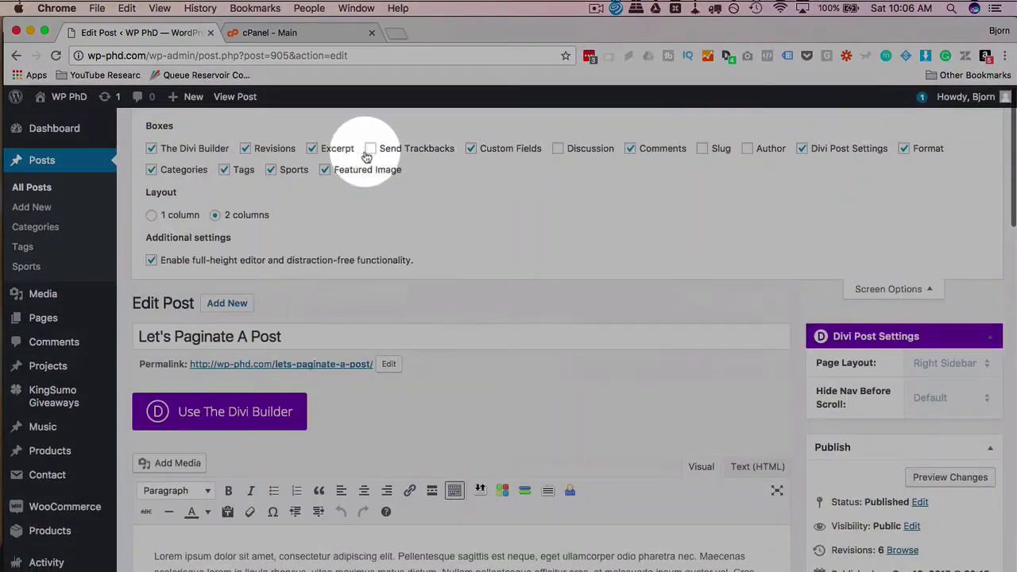
{"action": "left_click", "coordinate": [748, 148]}
{"action": "left_click", "coordinate": [888, 290]}
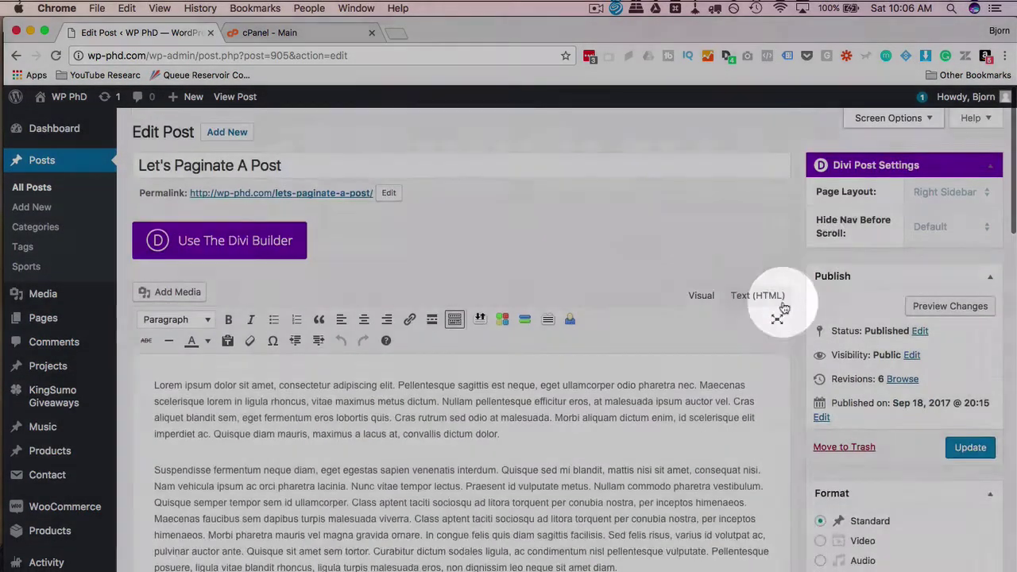
{"action": "scroll", "coordinate": [795, 306], "scroll_direction": "down", "scroll_amount": 5}
{"action": "scroll", "coordinate": [803, 305], "scroll_direction": "down", "scroll_amount": 15}
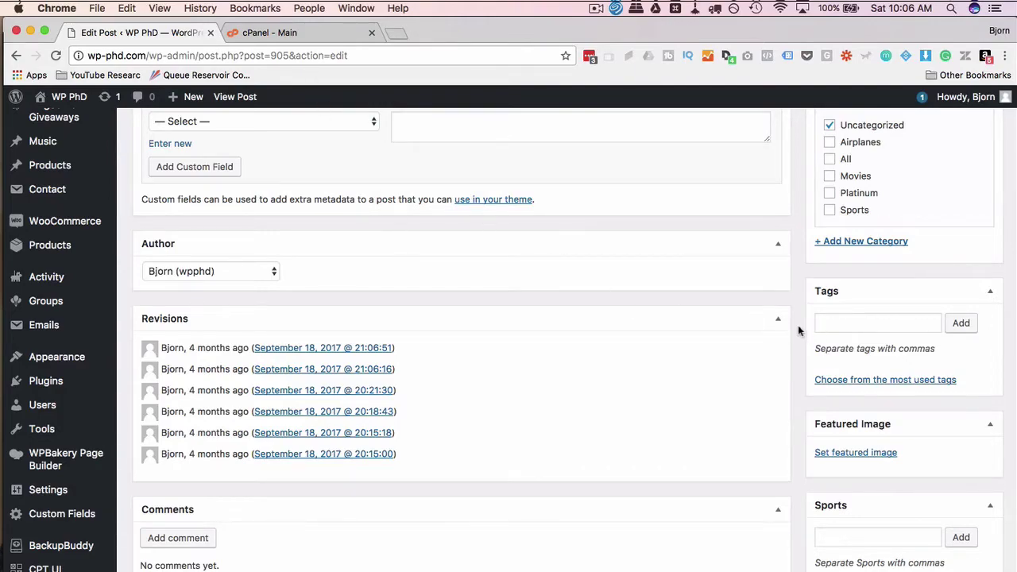
{"action": "scroll", "coordinate": [797, 326], "scroll_direction": "up", "scroll_amount": 15}
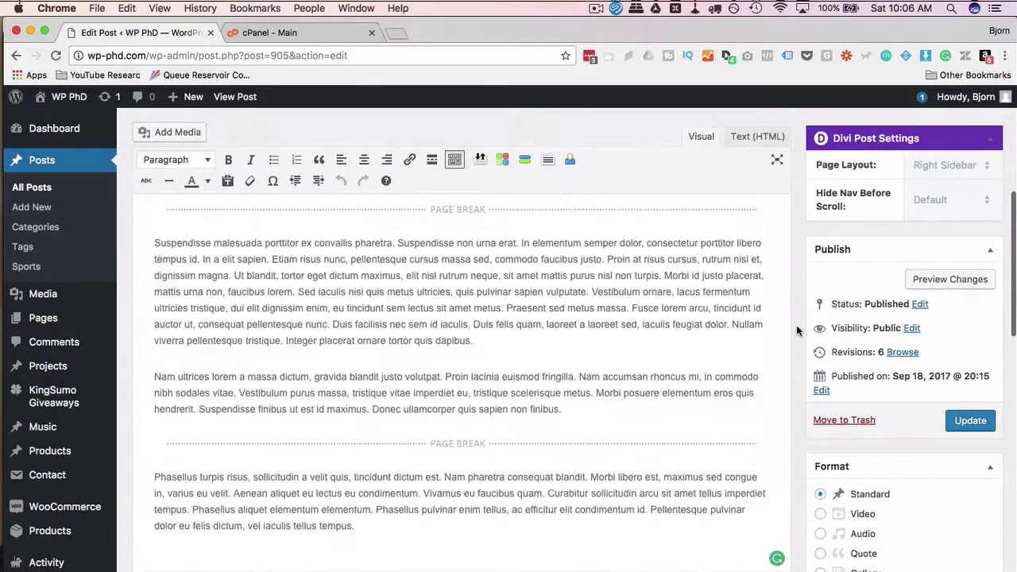
{"action": "scroll", "coordinate": [798, 331], "scroll_direction": "up", "scroll_amount": 5}
Note post ID 905 from the address bar, then expand the wpphd_wp602 database's table list in phpMyAdmin.
{"action": "left_click", "coordinate": [298, 49]}
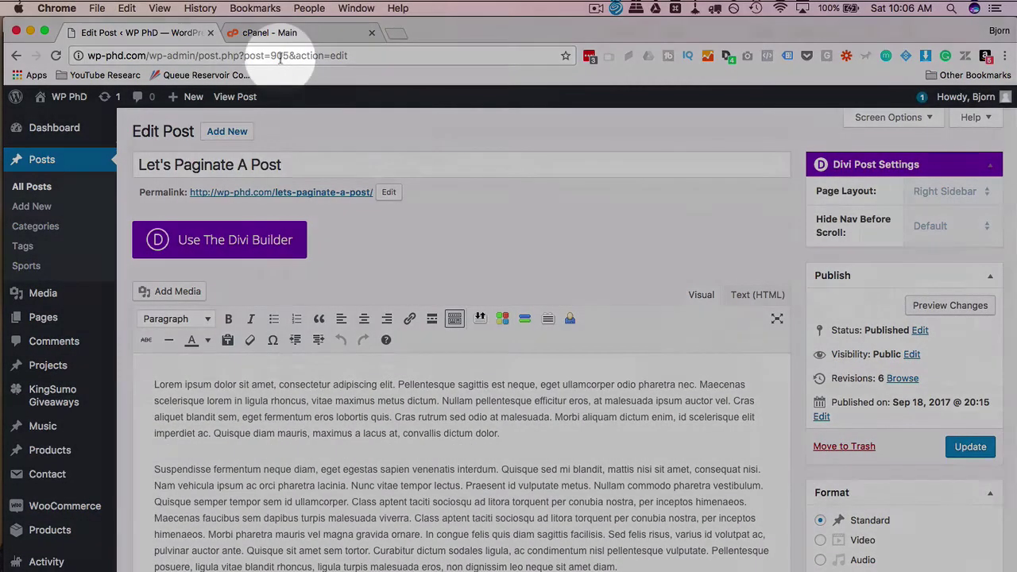
{"action": "double_click", "coordinate": [279, 56]}
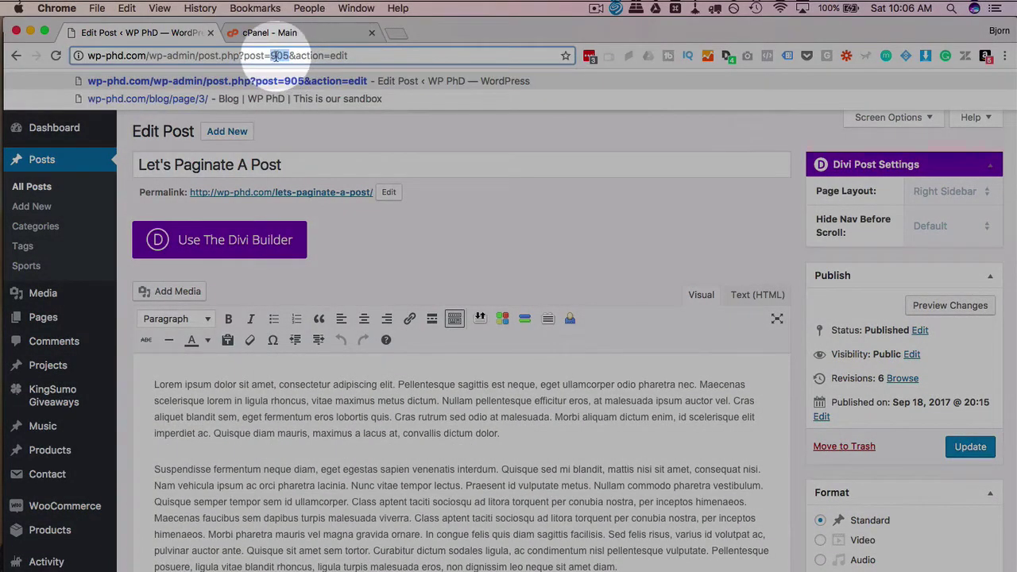
{"action": "left_click", "coordinate": [283, 35]}
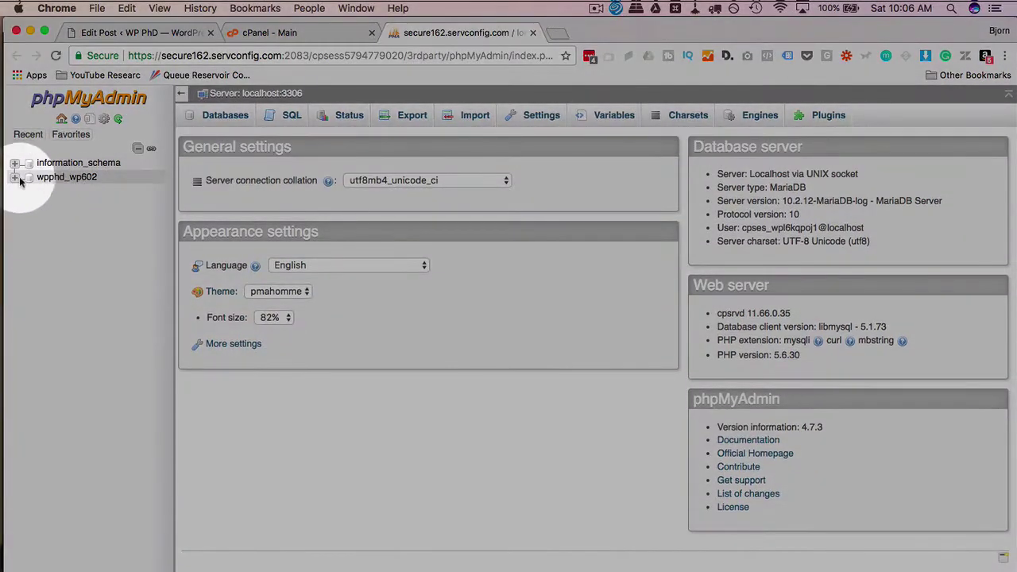
{"action": "left_click", "coordinate": [15, 178]}
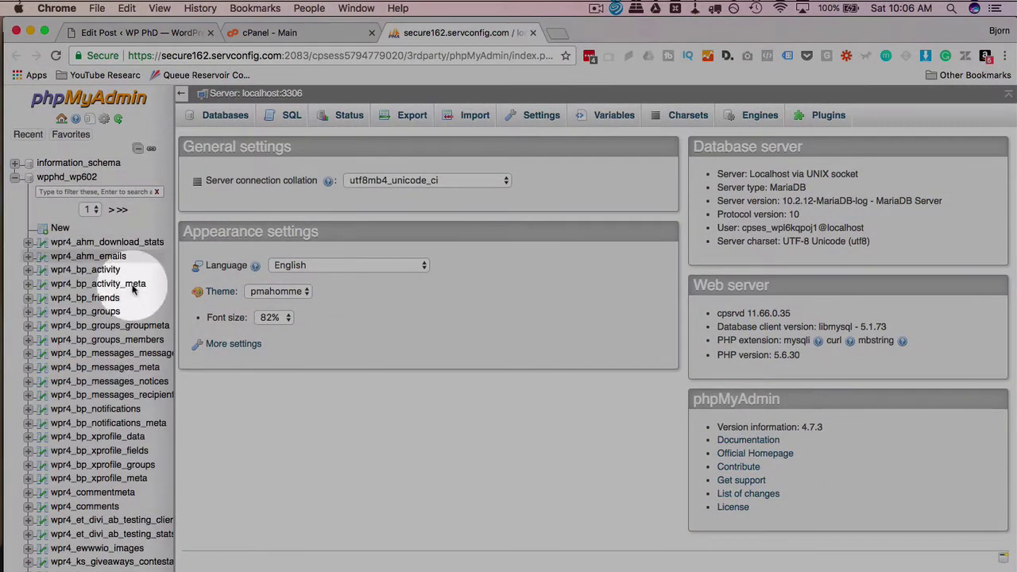
{"action": "scroll", "coordinate": [95, 377], "scroll_direction": "down", "scroll_amount": 4}
{"action": "scroll", "coordinate": [93, 378], "scroll_direction": "down", "scroll_amount": 3}
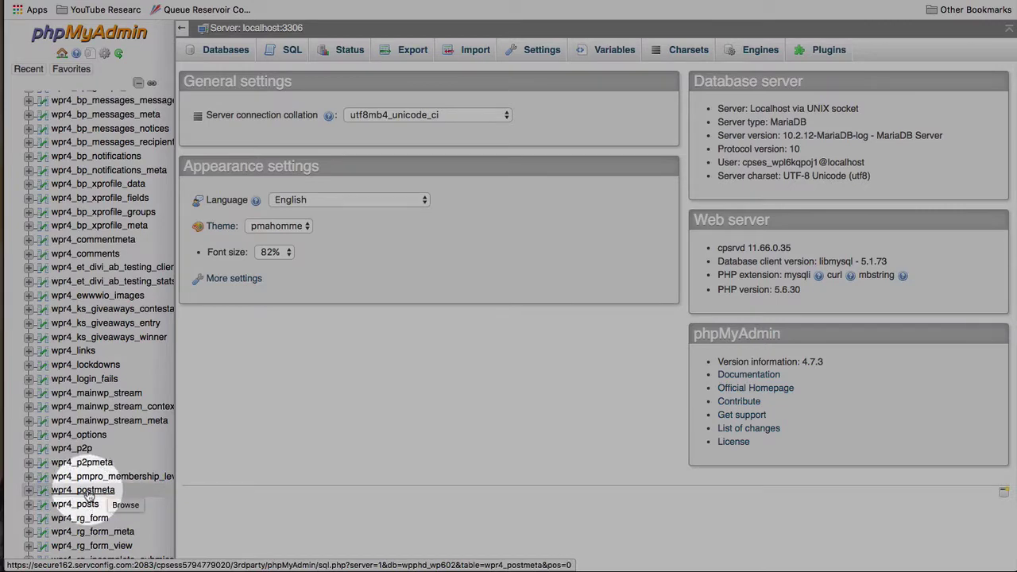
Browse the wpr4_postmeta table rows and highlight the 2627 total row count.
{"action": "left_click", "coordinate": [89, 492]}
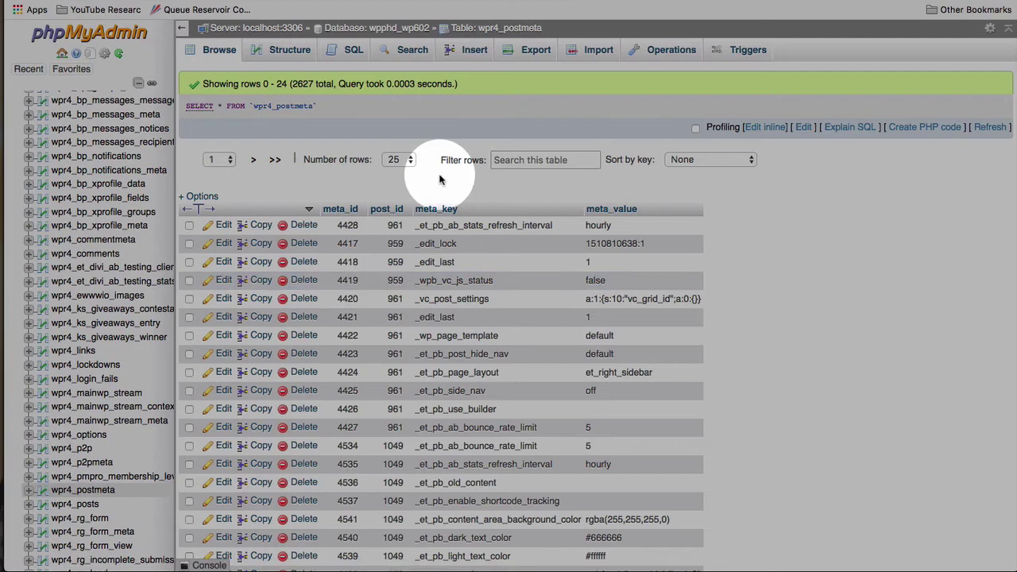
{"action": "left_click_drag", "start_coordinate": [301, 84], "coordinate": [312, 84]}
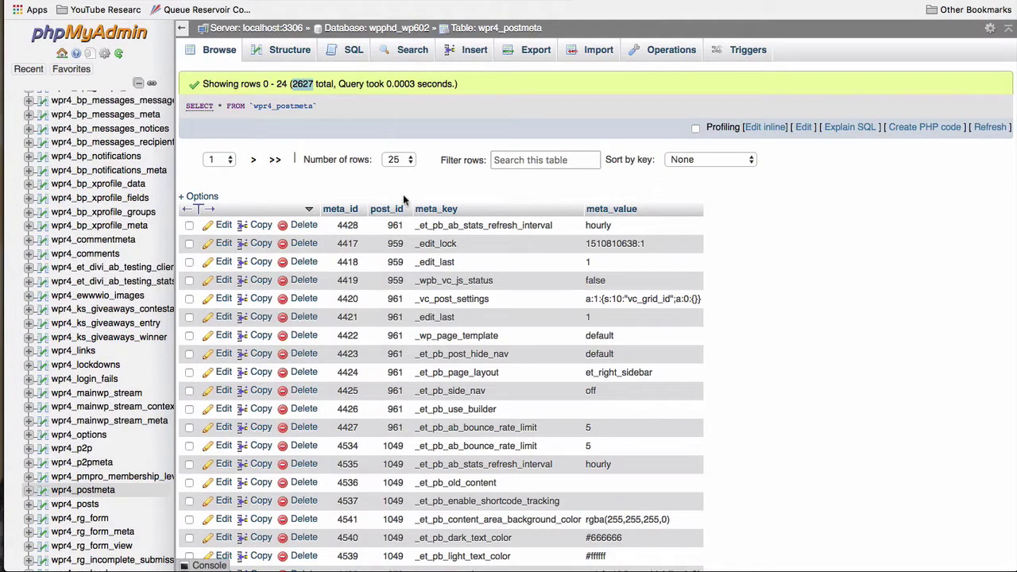
{"action": "mouse_move", "coordinate": [403, 194]}
{"action": "left_mouse_down"}
{"action": "mouse_move", "coordinate": [388, 205]}
{"action": "mouse_move", "coordinate": [398, 295]}
{"action": "mouse_move", "coordinate": [399, 227]}
{"action": "mouse_move", "coordinate": [295, 119]}
{"action": "mouse_move", "coordinate": [229, 163]}
{"action": "left_mouse_up"}
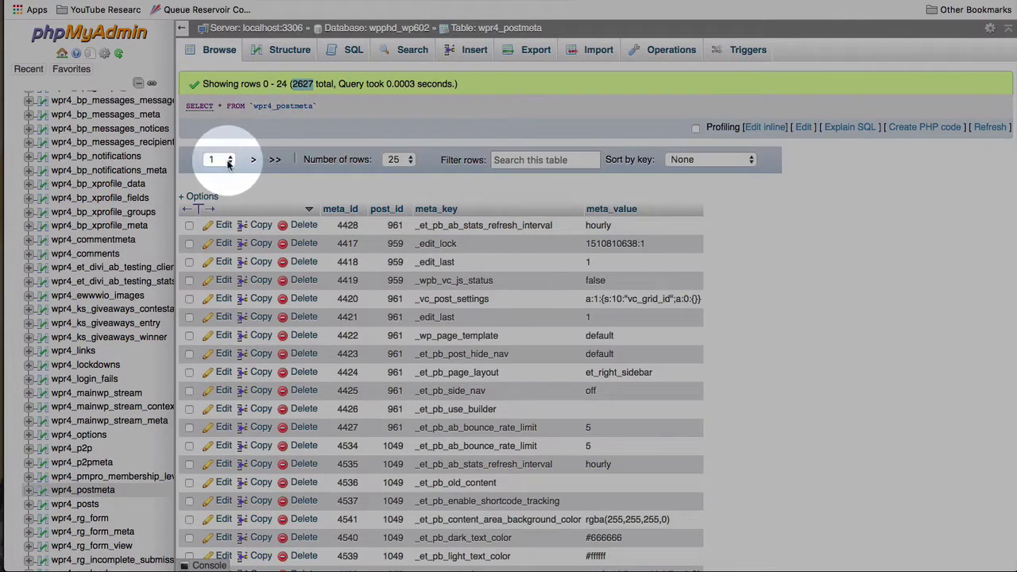
Show 500 rows per page, search the page for 905, and move to the next page.
{"action": "left_click", "coordinate": [396, 159]}
{"action": "left_click", "coordinate": [401, 209]}
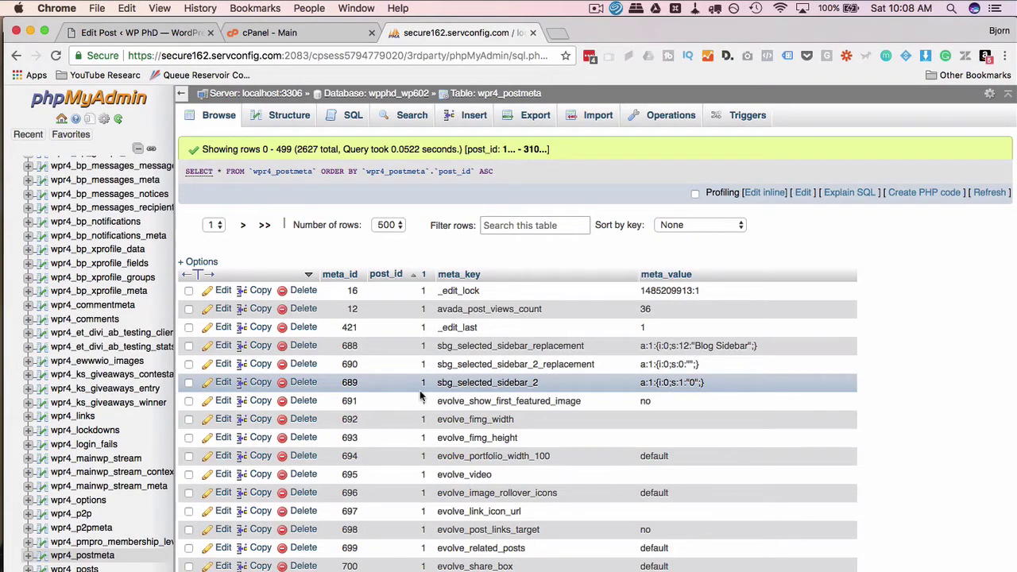
{"action": "key", "text": "super+f"}
{"action": "type", "text": "905"}
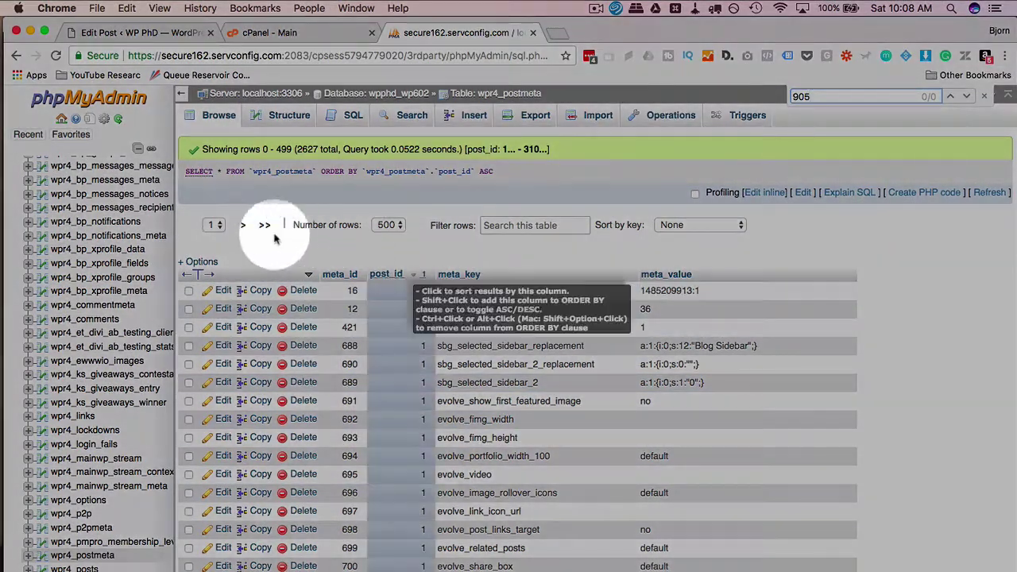
{"action": "left_click", "coordinate": [241, 227]}
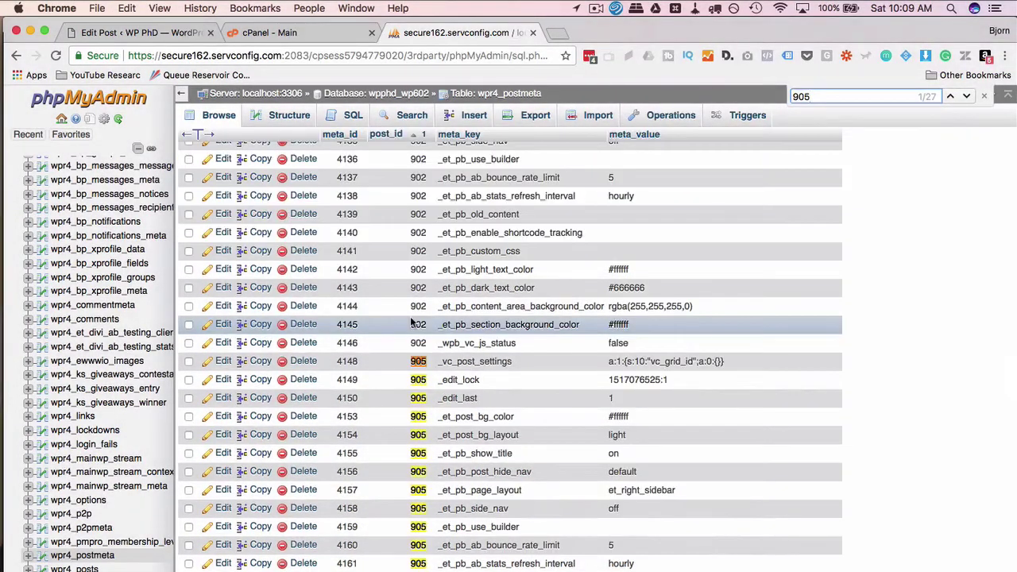
{"action": "scroll", "coordinate": [412, 321], "scroll_direction": "down", "scroll_amount": 5}
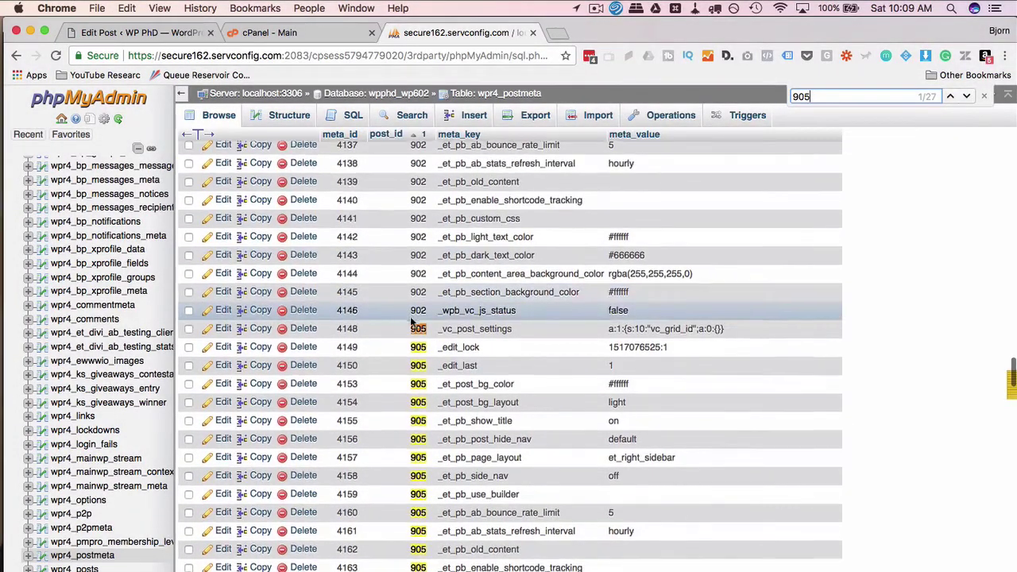
{"action": "scroll", "coordinate": [411, 321], "scroll_direction": "down", "scroll_amount": 4}
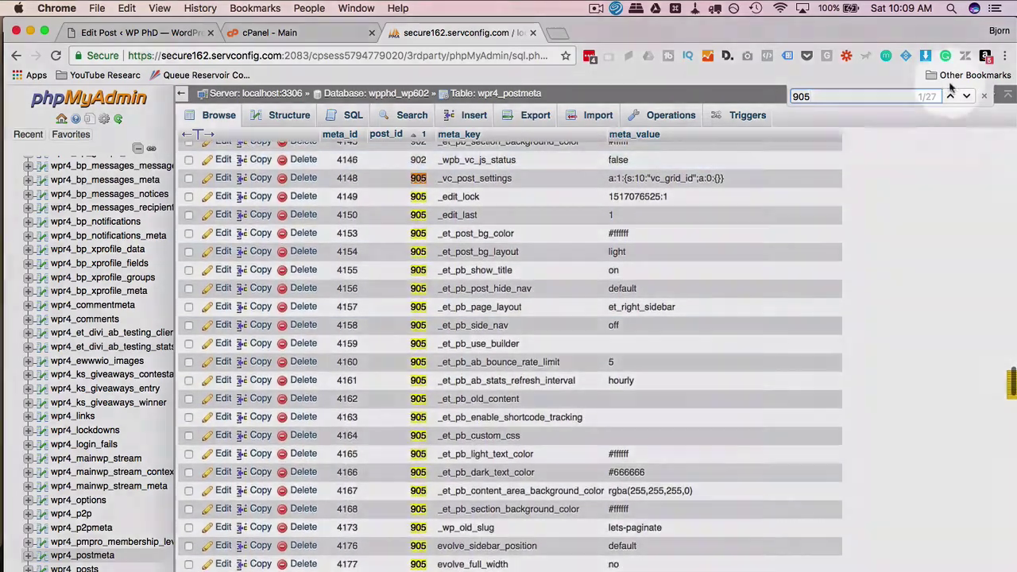
{"action": "scroll", "coordinate": [468, 321], "scroll_direction": "down", "scroll_amount": 2}
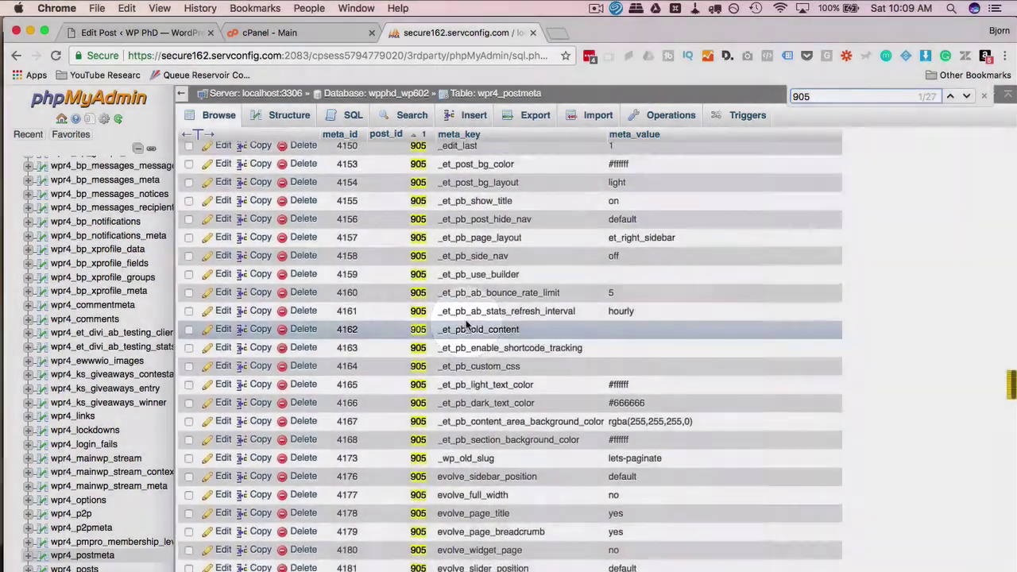
{"action": "scroll", "coordinate": [468, 325], "scroll_direction": "up", "scroll_amount": 1}
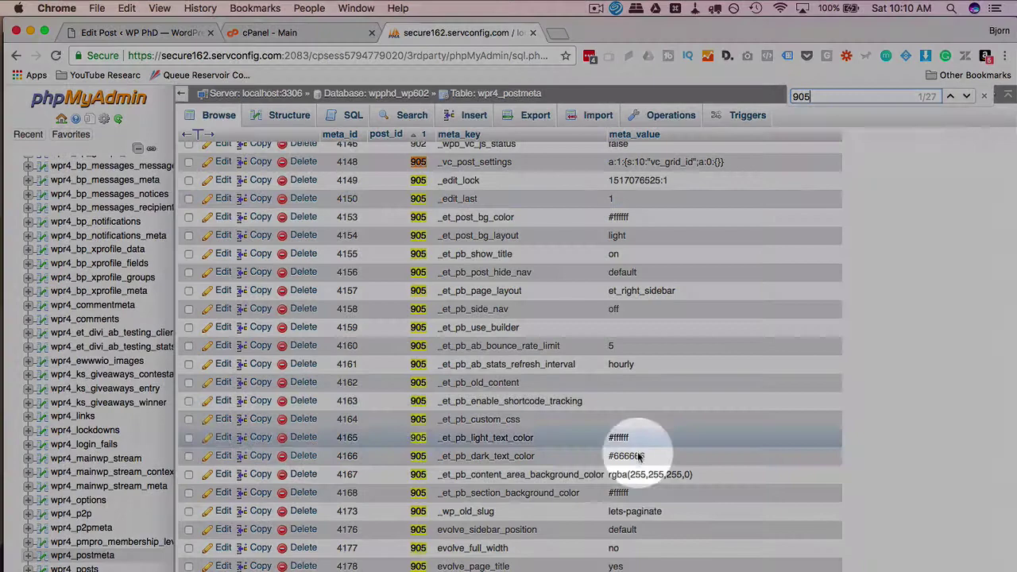
{"action": "scroll", "coordinate": [631, 386], "scroll_direction": "down", "scroll_amount": 5}
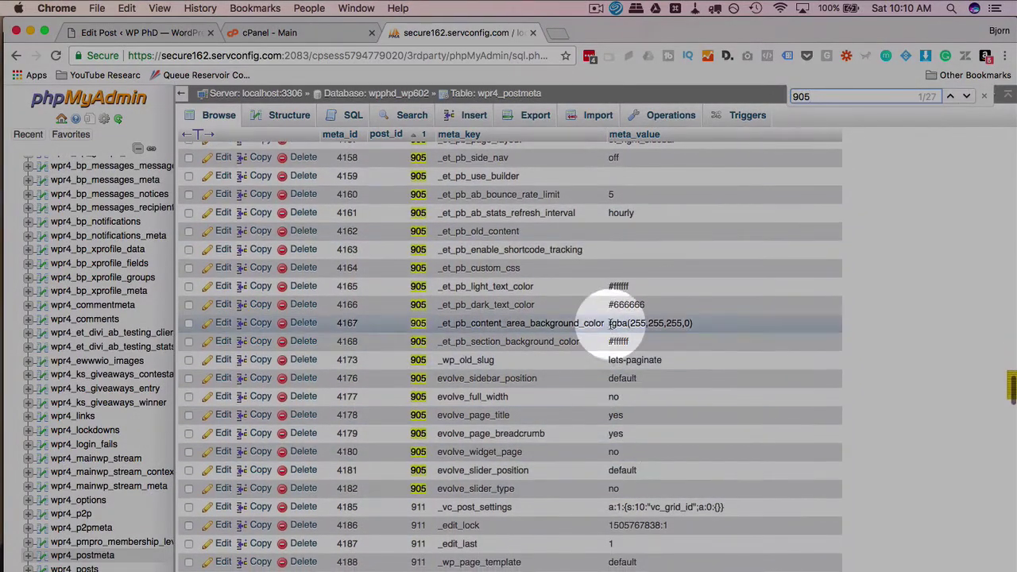
{"action": "scroll", "coordinate": [610, 324], "scroll_direction": "up", "scroll_amount": 3}
{"action": "scroll", "coordinate": [610, 324], "scroll_direction": "up", "scroll_amount": 4}
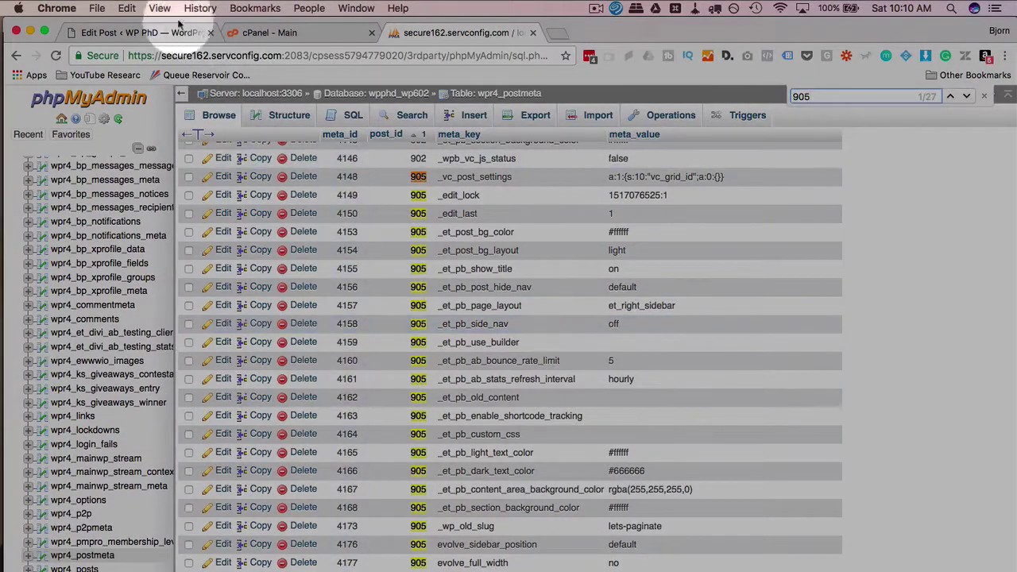
Switch to post 905's WordPress editor and scroll to its Custom Fields values.
{"action": "left_click", "coordinate": [139, 32]}
{"action": "scroll", "coordinate": [234, 250], "scroll_direction": "down", "scroll_amount": 15}
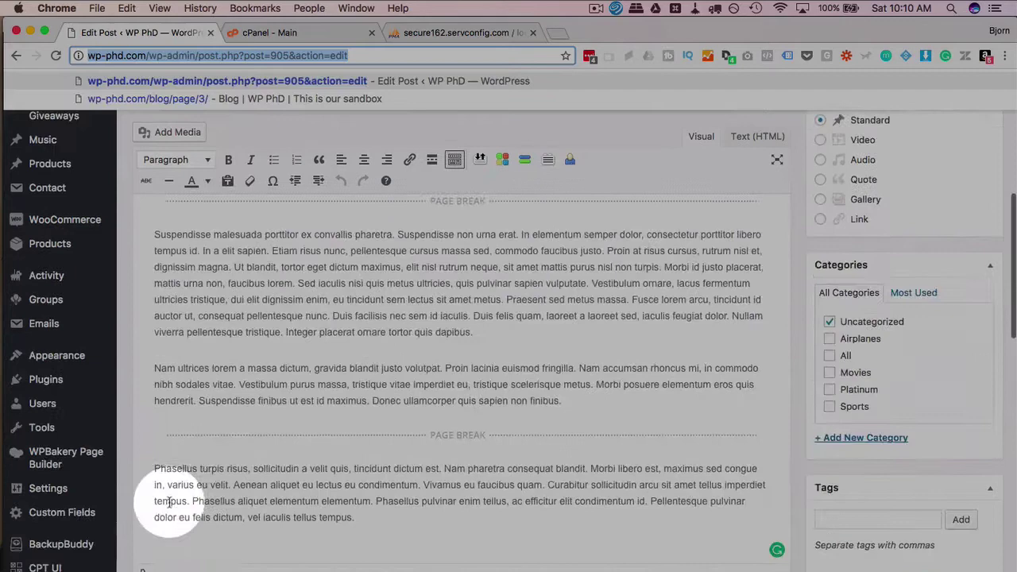
{"action": "scroll", "coordinate": [166, 477], "scroll_direction": "down", "scroll_amount": 2}
{"action": "scroll", "coordinate": [164, 437], "scroll_direction": "up", "scroll_amount": 4}
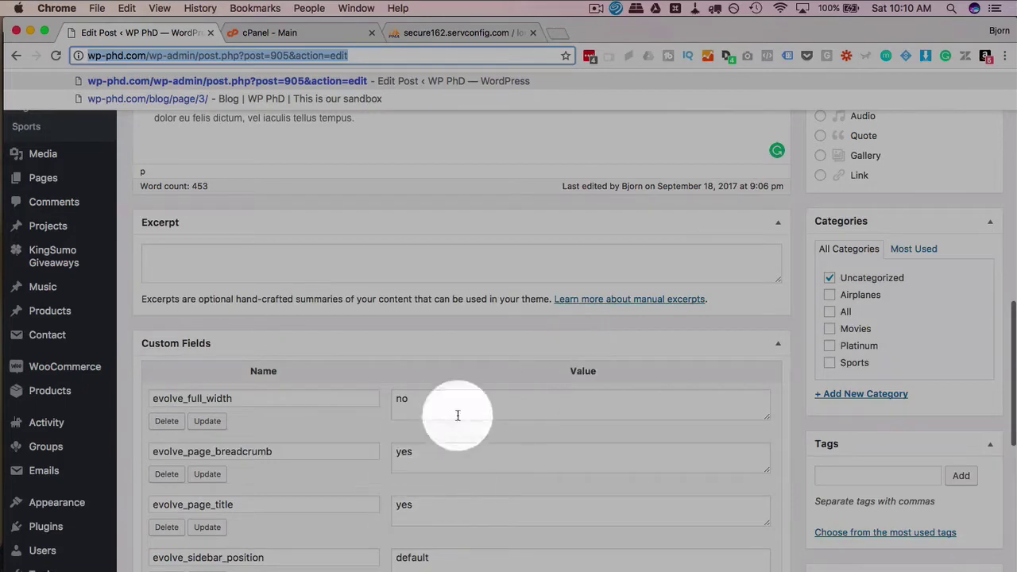
{"action": "scroll", "coordinate": [479, 488], "scroll_direction": "down", "scroll_amount": 2}
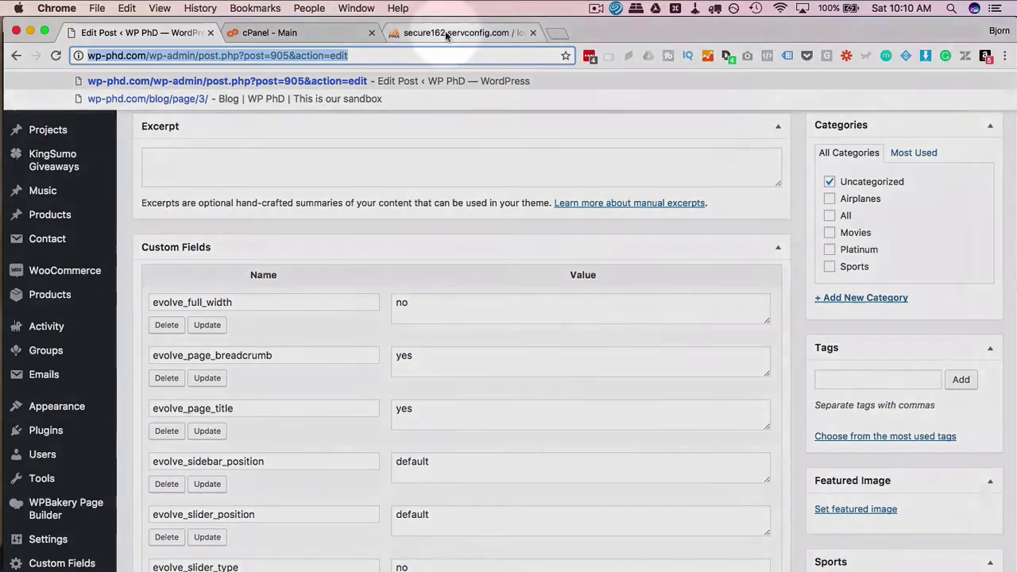
Return to the phpMyAdmin wpr4_postmeta results showing post 905's rows.
{"action": "left_click", "coordinate": [445, 32]}
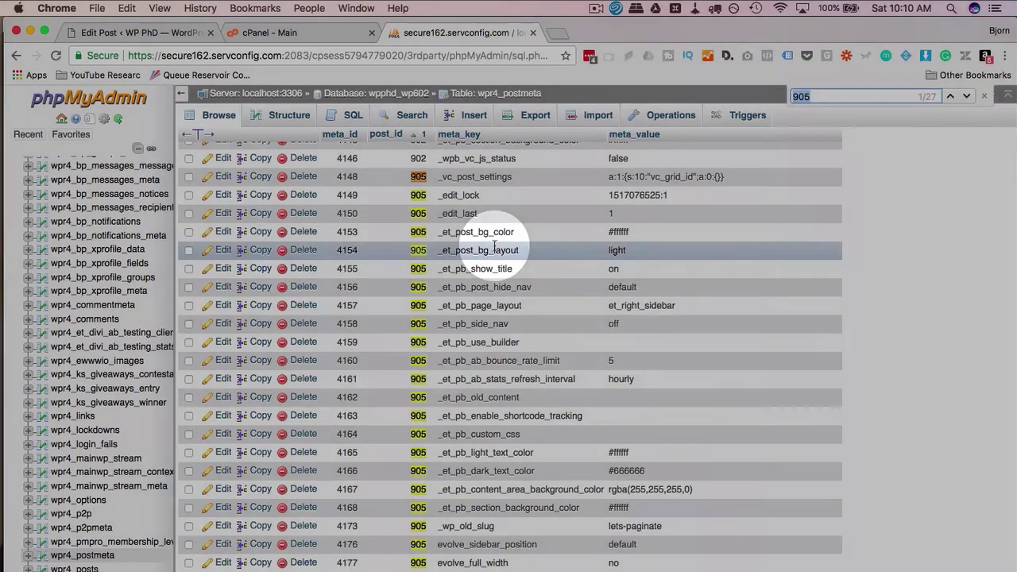